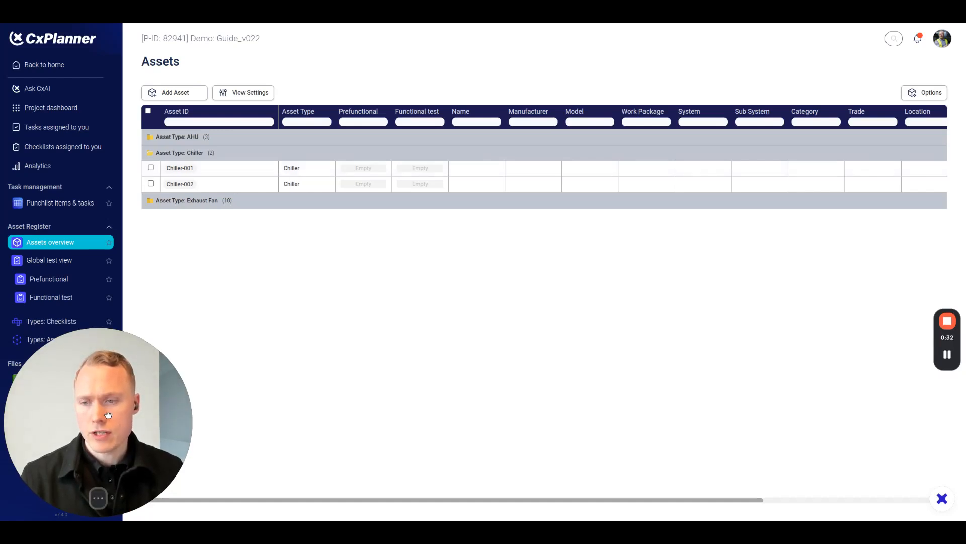
# - In the asset types, add a Functional test checklist named ELEC to Chiller using the MAIN FPT - Electrical template
pyautogui.click(31, 341)
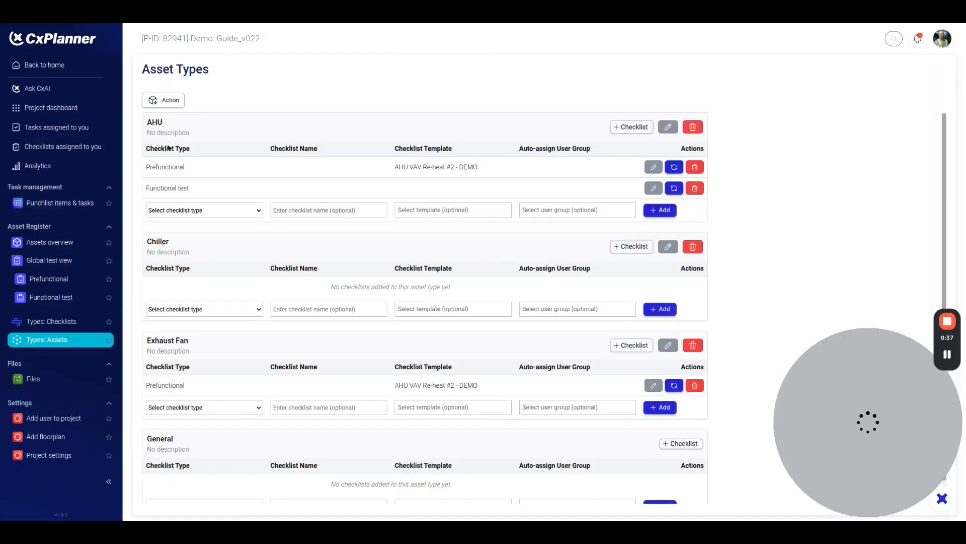
pyautogui.doubleClick(158, 242)
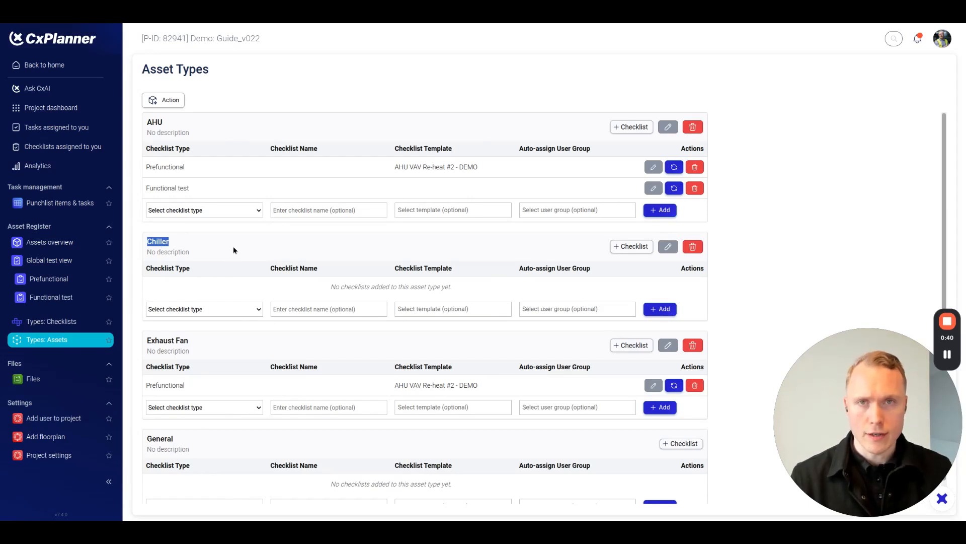
pyautogui.click(185, 316)
pyautogui.click(304, 310)
pyautogui.write('ELEC')
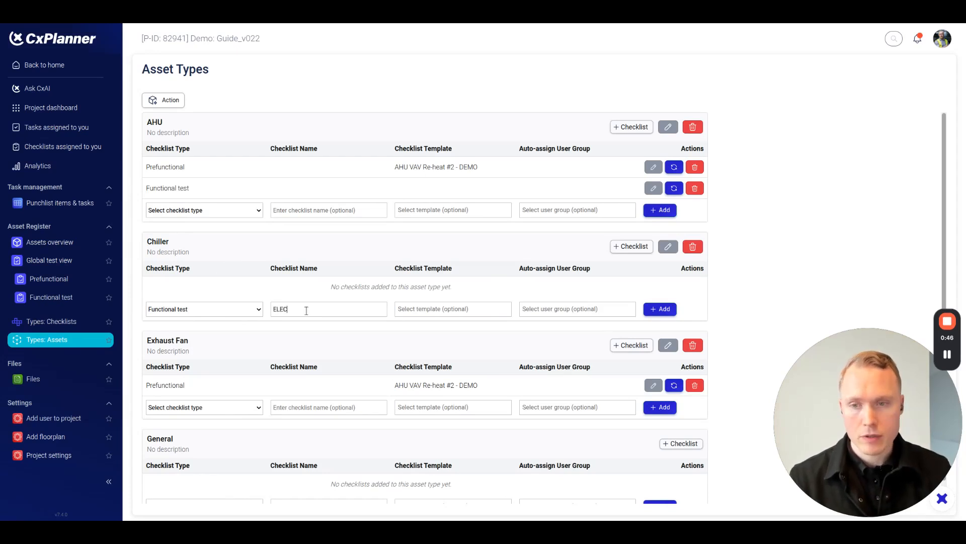
pyautogui.click(446, 310)
pyautogui.write('main fp')
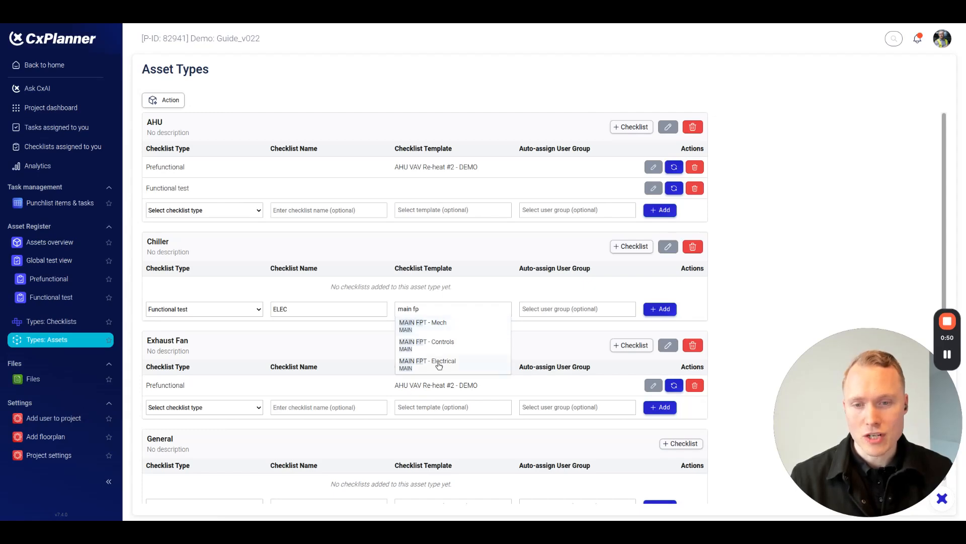
pyautogui.click(437, 366)
pyautogui.click(666, 309)
# - Add a Functional test checklist named MECH to the Chiller asset type with the MAIN FPT - Mech template
pyautogui.click(188, 308)
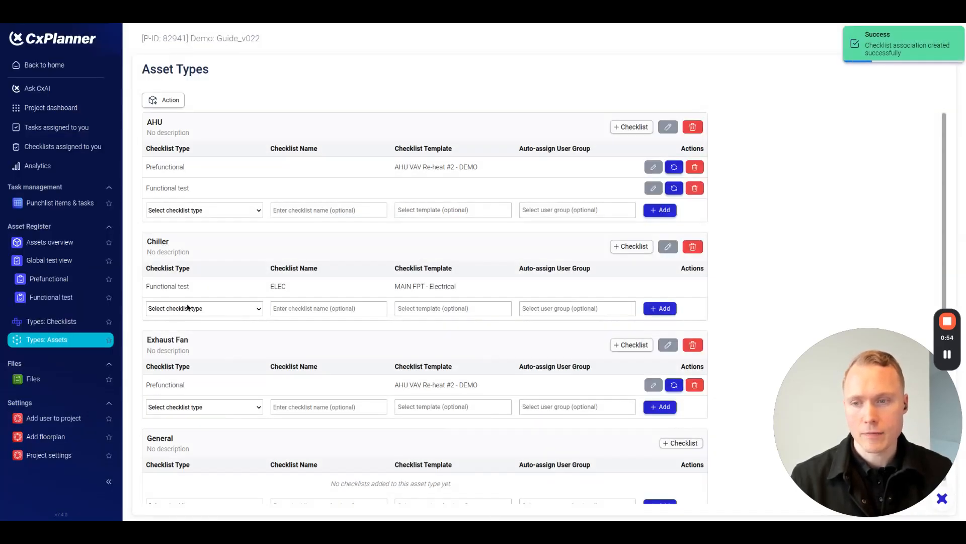
pyautogui.click(182, 339)
pyautogui.write('MECH')
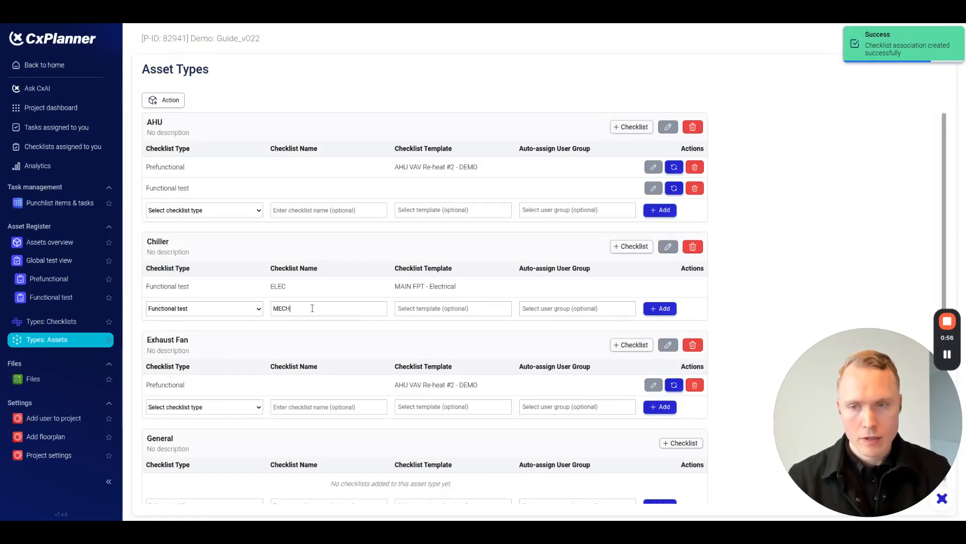
pyautogui.click(427, 312)
pyautogui.write('main')
pyautogui.click(464, 326)
pyautogui.click(660, 308)
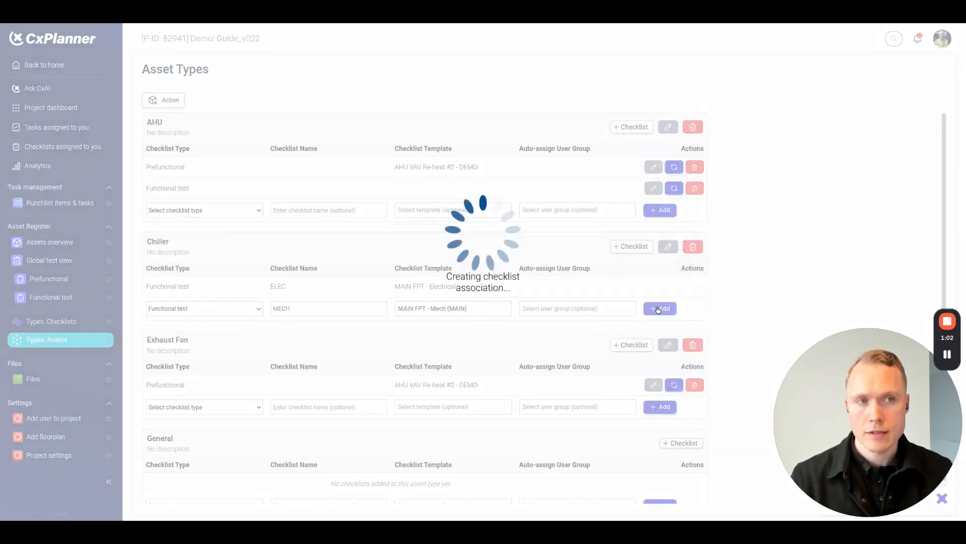
# - Add a Functional test checklist named CONTROLS to the Chiller asset type with the MAIN FPT - Controls template
pyautogui.click(187, 331)
pyautogui.click(189, 358)
pyautogui.write('CONTROLS')
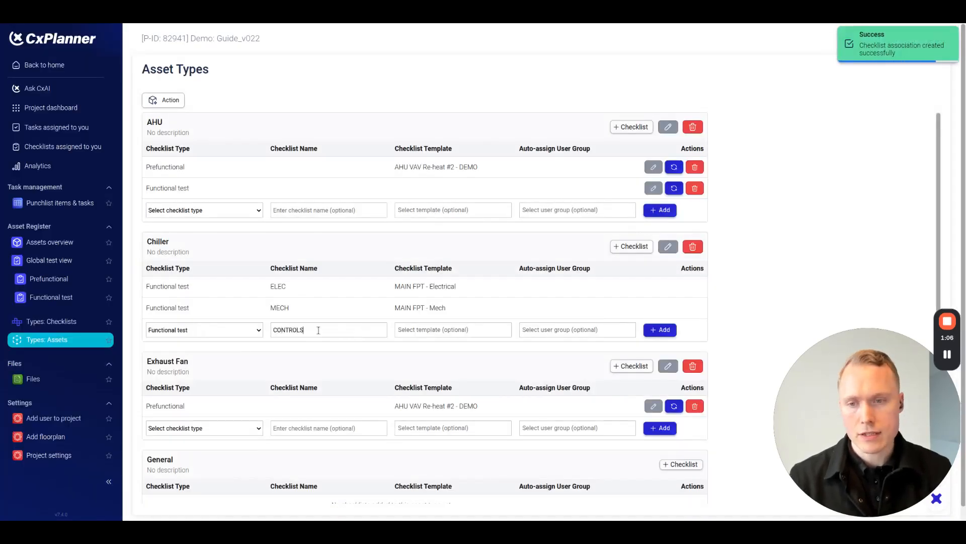
pyautogui.click(435, 329)
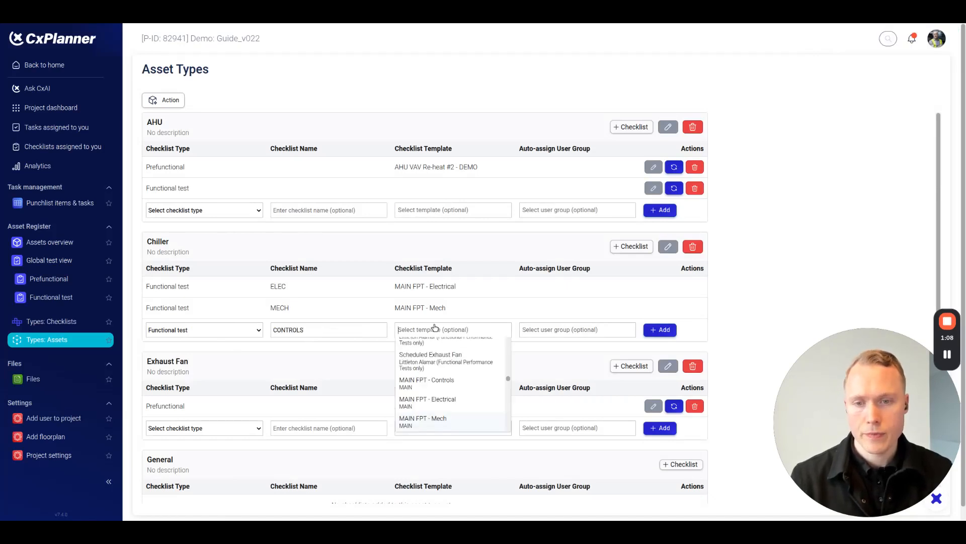
pyautogui.write('main fp')
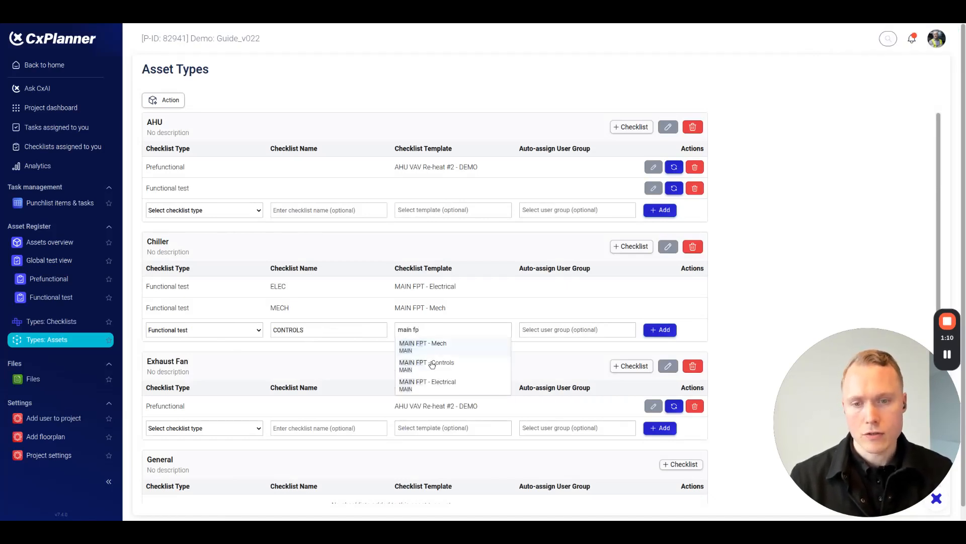
pyautogui.click(443, 366)
pyautogui.click(660, 329)
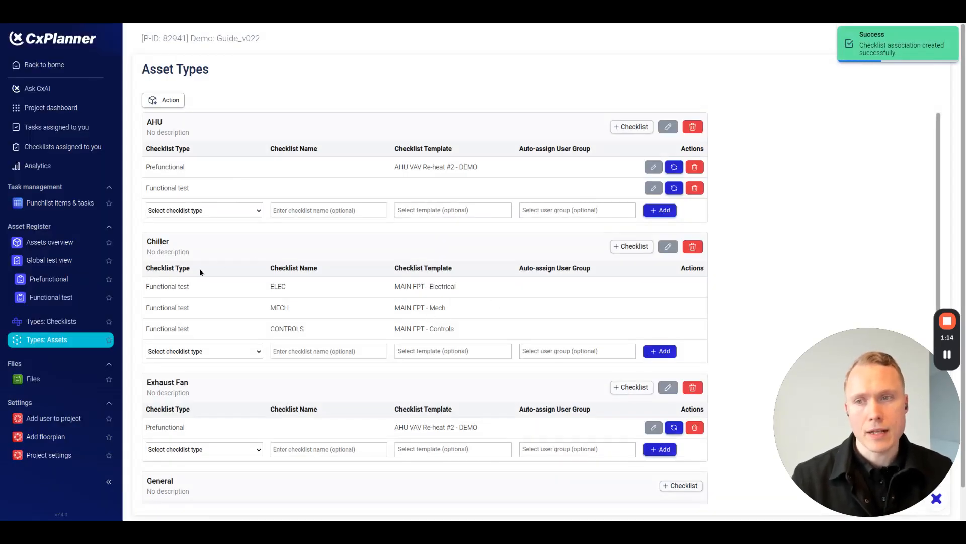
# - Check which functional test checklists are attached to Chiller-001 in the assets overview
pyautogui.moveTo(148, 240); pyautogui.dragTo(190, 243)
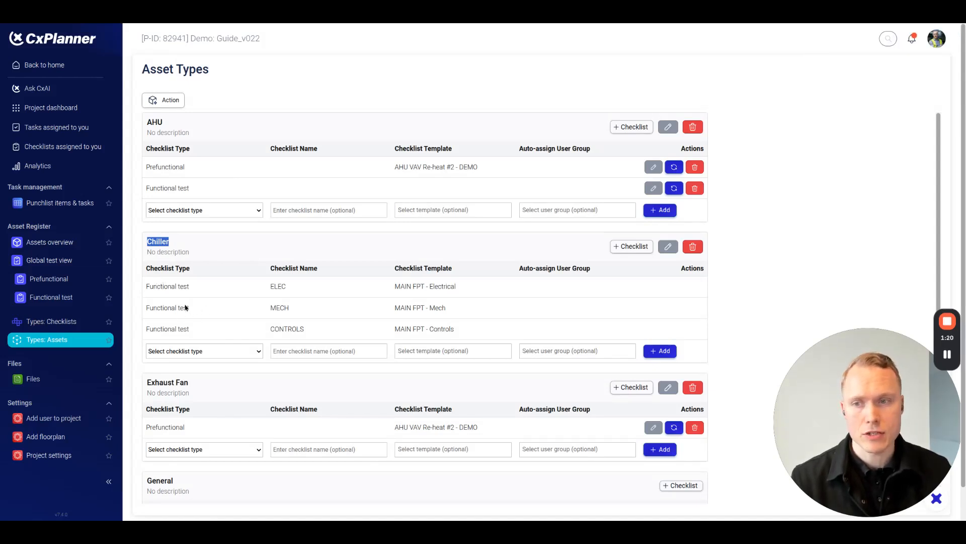
pyautogui.click(50, 242)
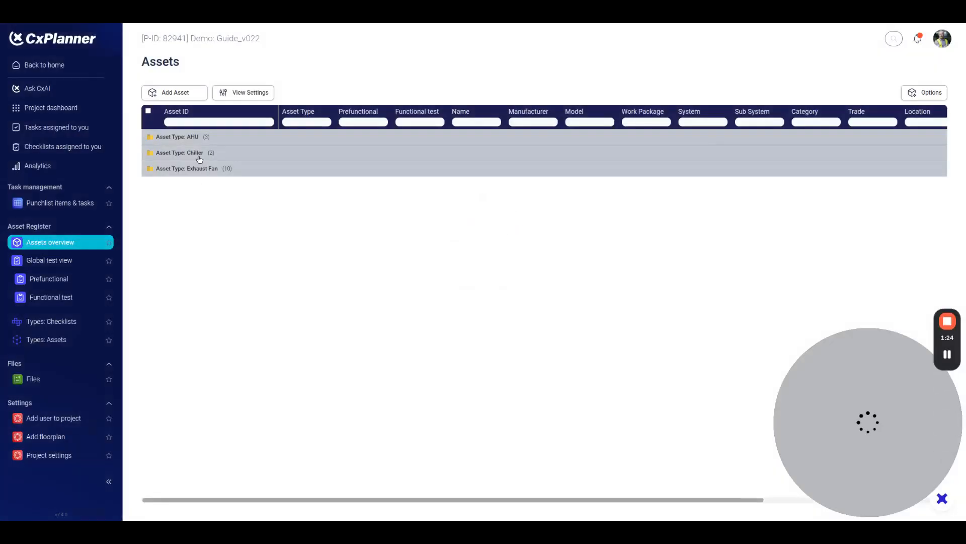
pyautogui.click(199, 157)
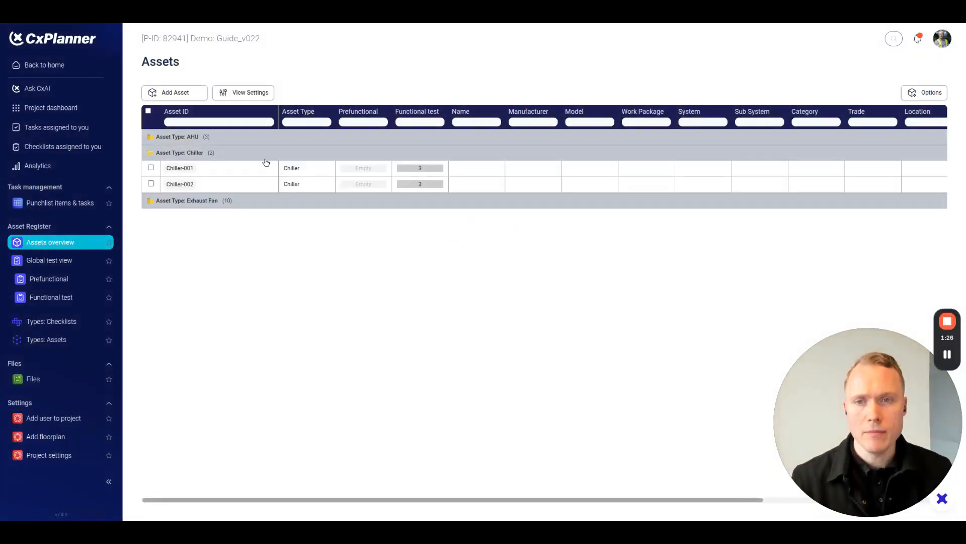
pyautogui.click(428, 168)
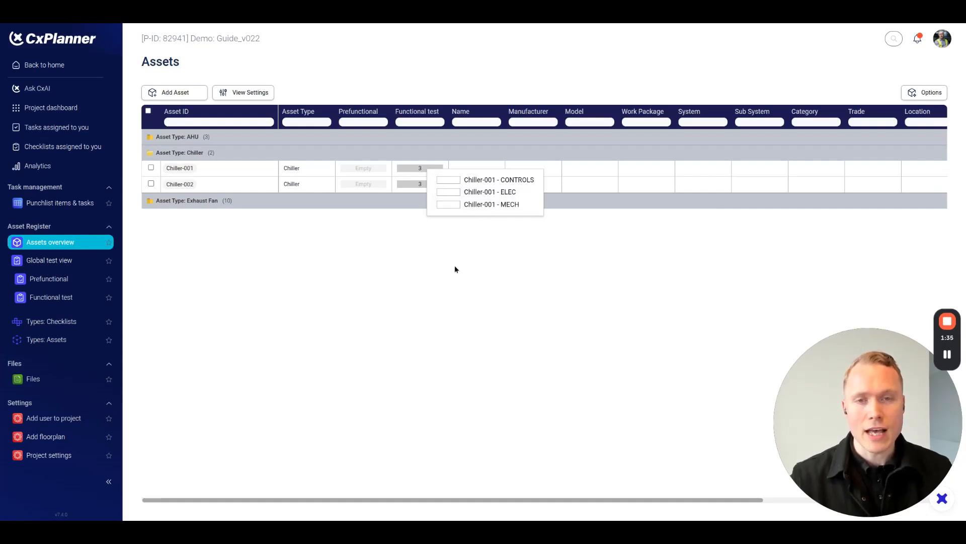
pyautogui.click(382, 288)
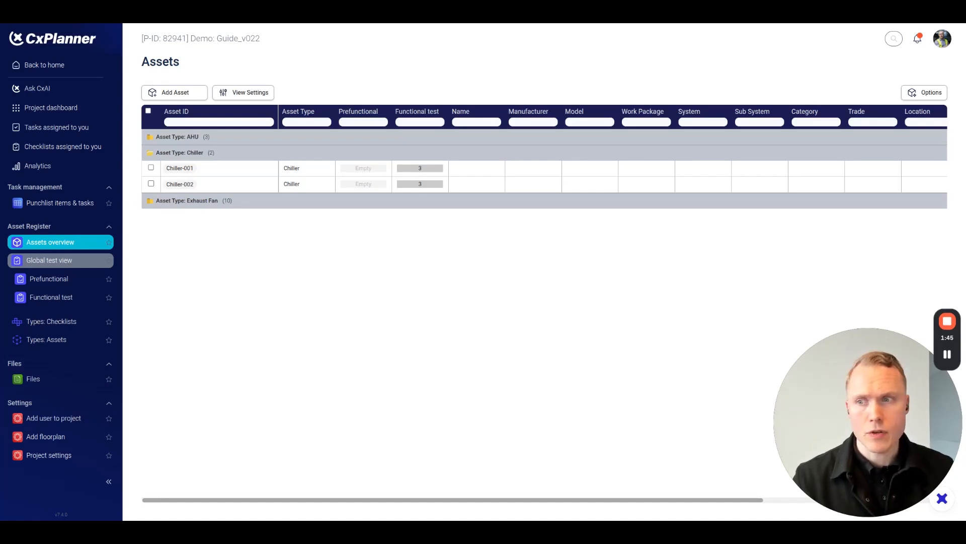
# - In the global test view, expand the Chiller functional tests and assign a responsible person to Chiller-001 - ELEC
pyautogui.click(49, 260)
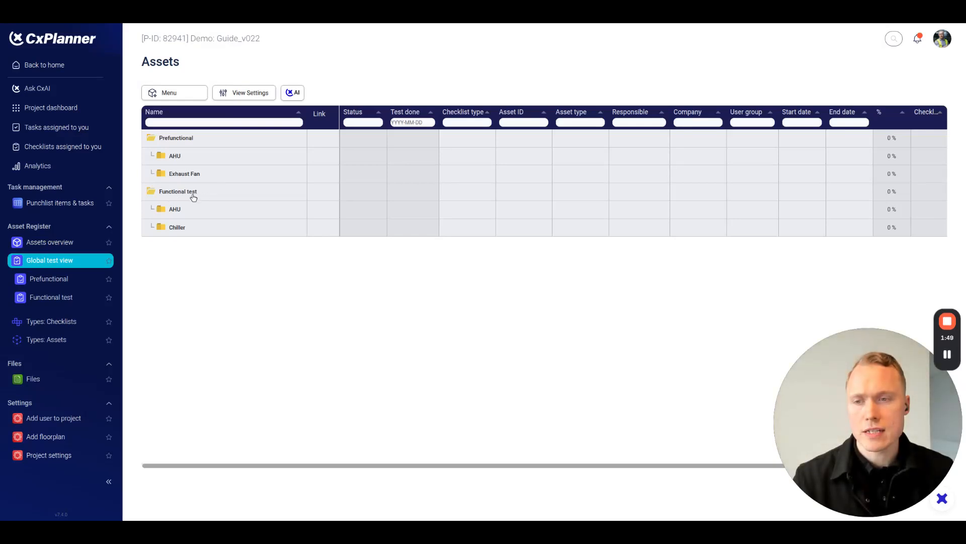
pyautogui.click(179, 227)
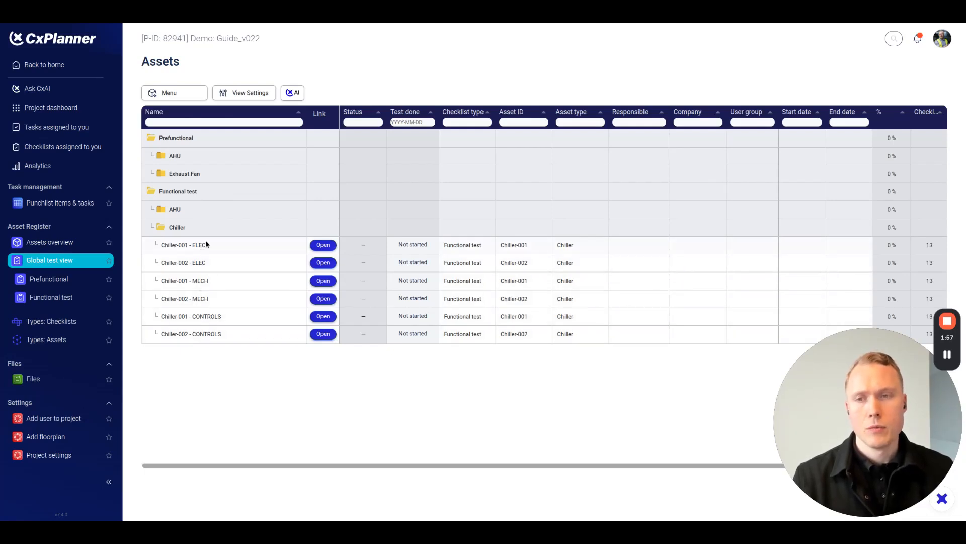
pyautogui.click(637, 247)
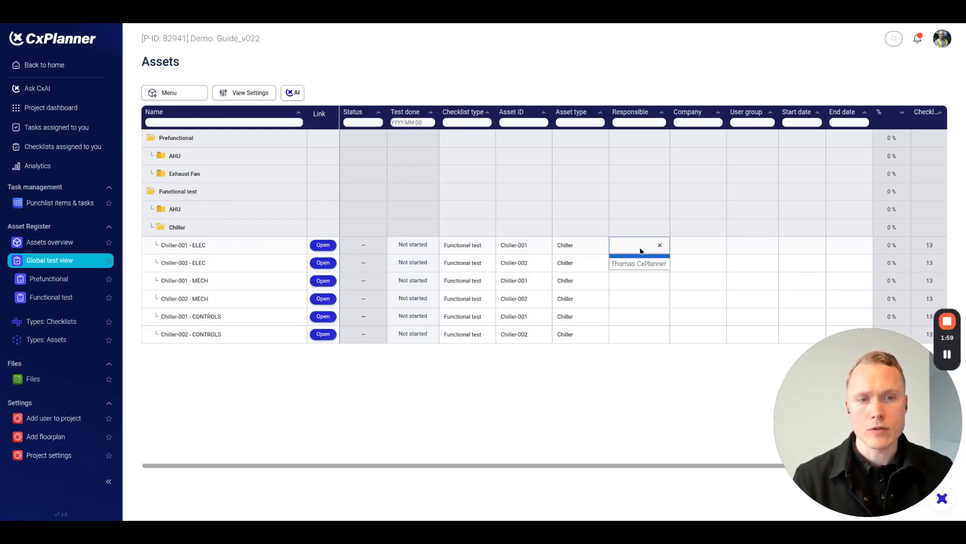
pyautogui.click(647, 264)
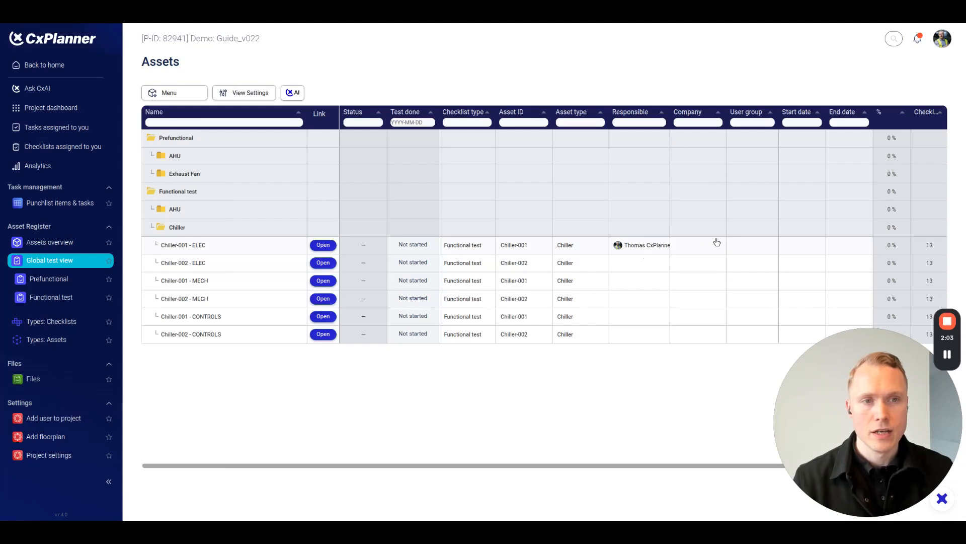
# - Set the user group of the Chiller-001 - ELEC and Chiller-002 - ELEC tests to Electrical Contractor
pyautogui.click(756, 247)
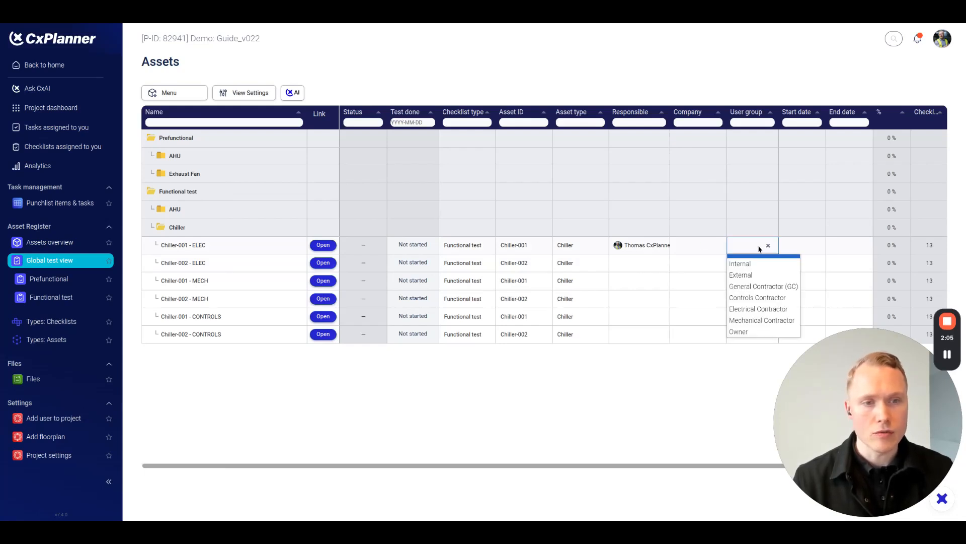
pyautogui.click(757, 308)
pyautogui.click(760, 263)
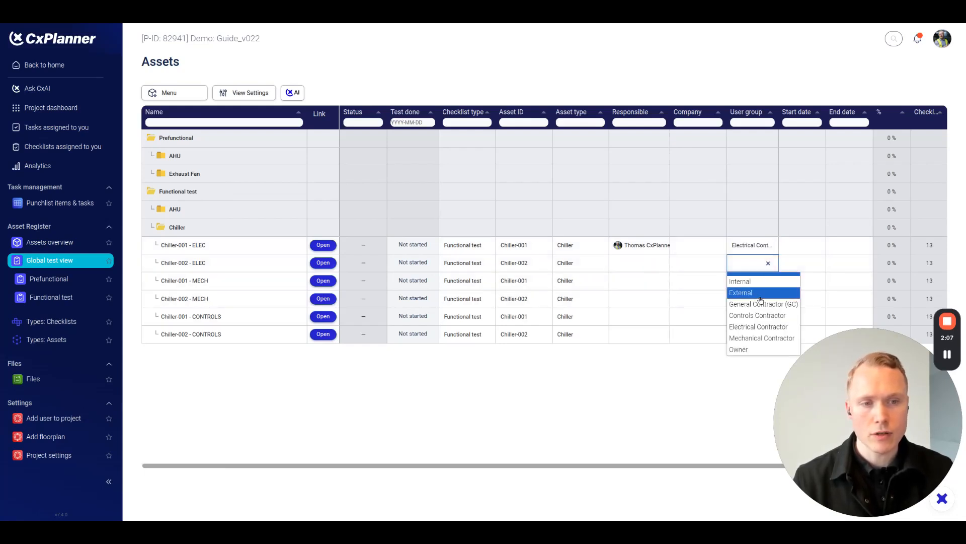
pyautogui.click(758, 327)
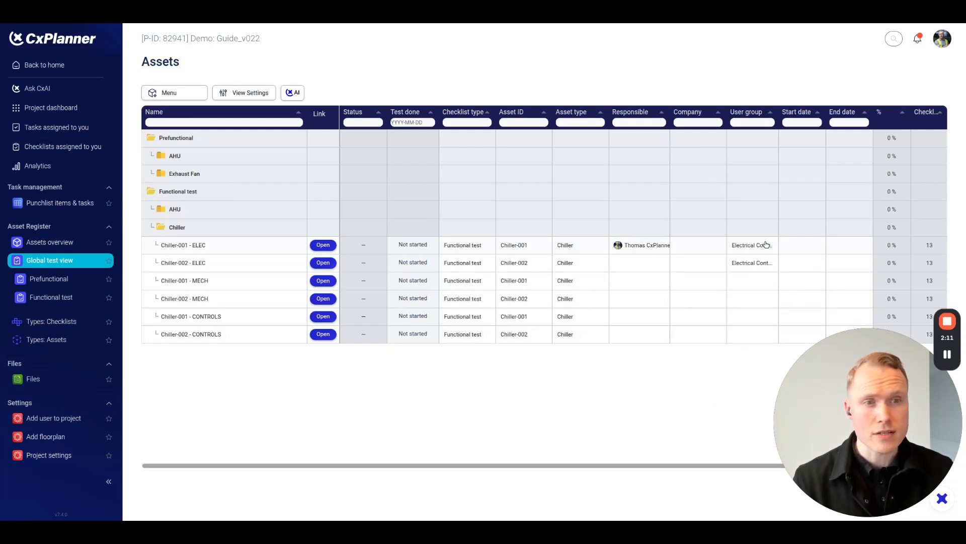
pyautogui.moveTo(161, 245); pyautogui.dragTo(193, 267)
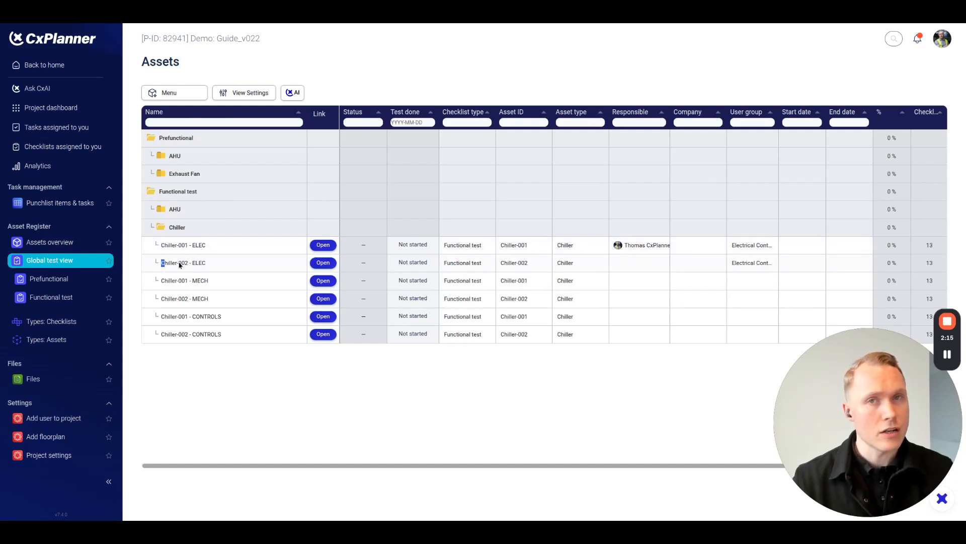
pyautogui.click(368, 391)
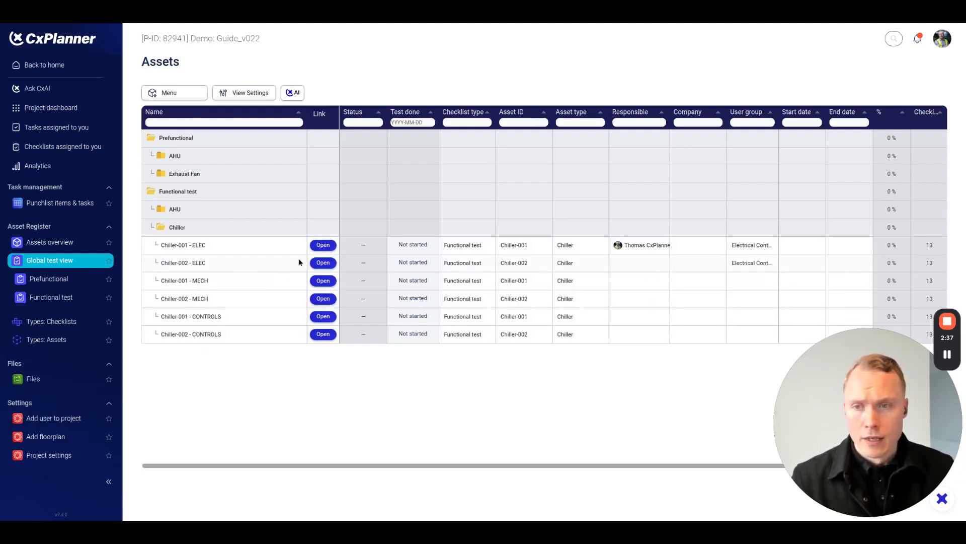
# - Open the Chiller-001 - ELEC checklist and mark the first two General Test items N/A and the remaining three as passed
pyautogui.click(323, 246)
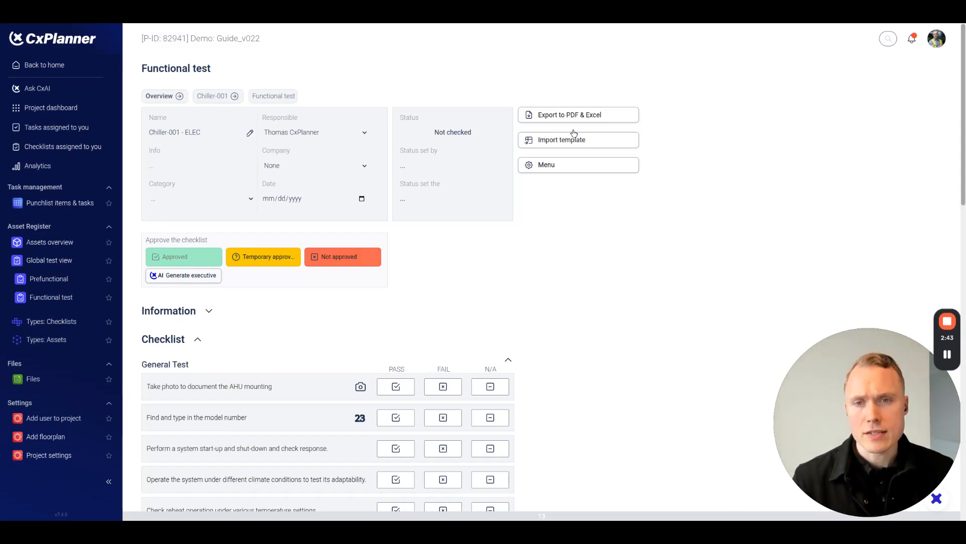
pyautogui.scroll(-2, 428, 258)
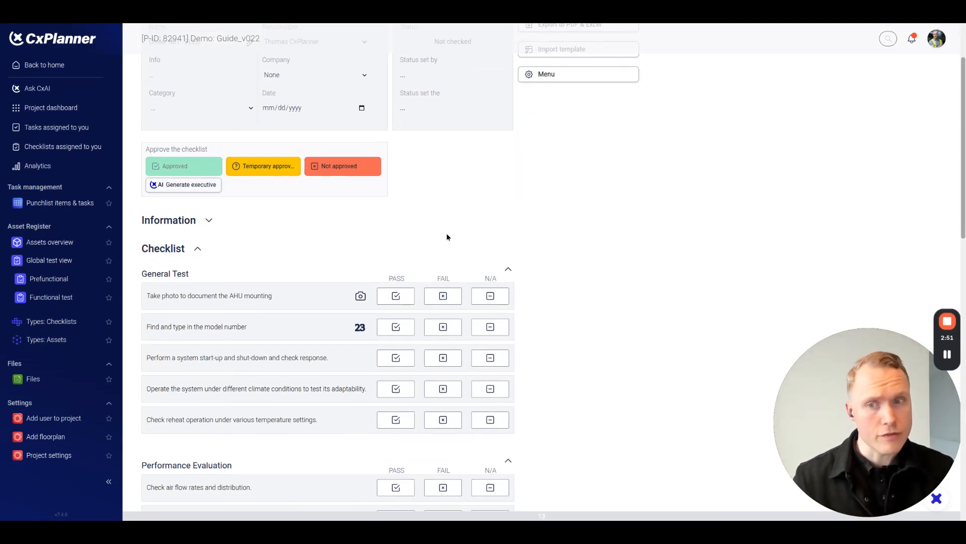
pyautogui.scroll(-3, 446, 234)
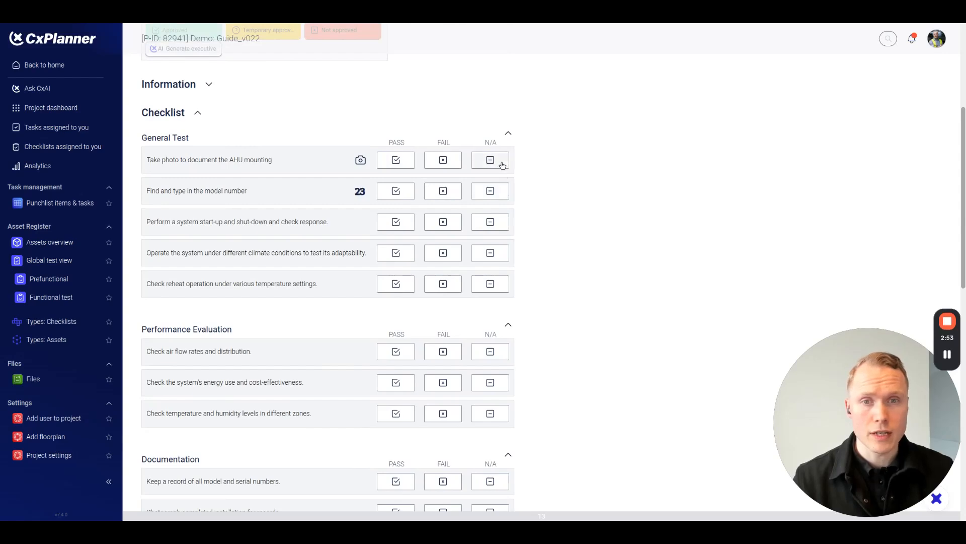
pyautogui.click(490, 160)
pyautogui.click(491, 190)
pyautogui.click(396, 253)
pyautogui.click(396, 283)
# - Mark every Performance Evaluation and Documentation item in the checklist as passed
pyautogui.scroll(-4, 395, 284)
pyautogui.click(395, 170)
pyautogui.click(395, 202)
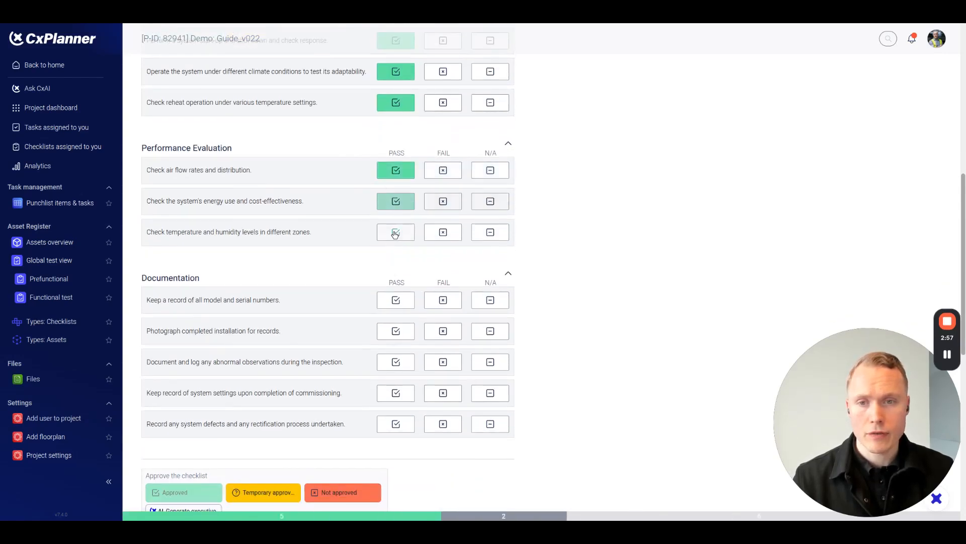
pyautogui.click(395, 232)
pyautogui.click(395, 300)
pyautogui.click(395, 330)
pyautogui.click(396, 362)
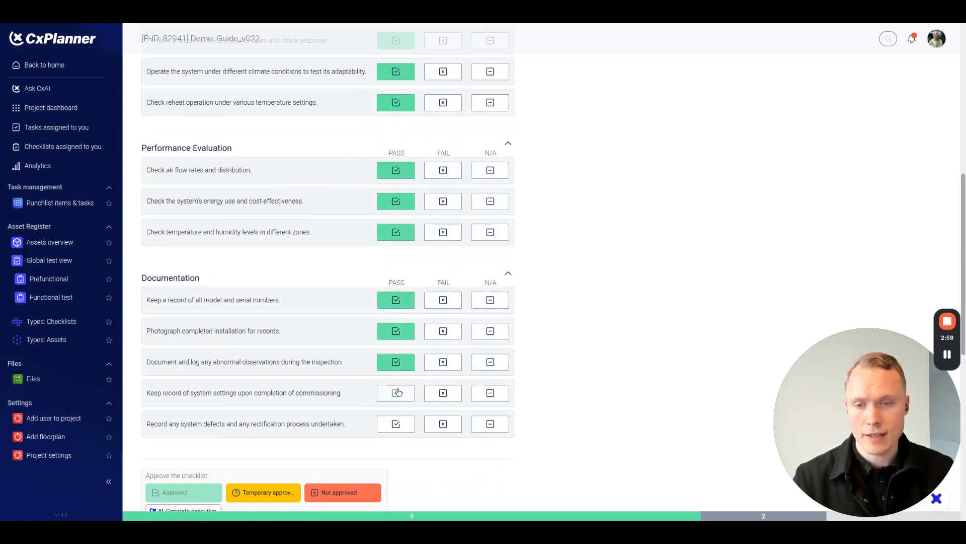
pyautogui.click(396, 393)
pyautogui.click(396, 423)
# - Set the checklist to Approved and return to the checklist overview
pyautogui.scroll(-1, 391, 414)
pyautogui.click(184, 447)
pyautogui.moveTo(556, 289); pyautogui.dragTo(555, 289)
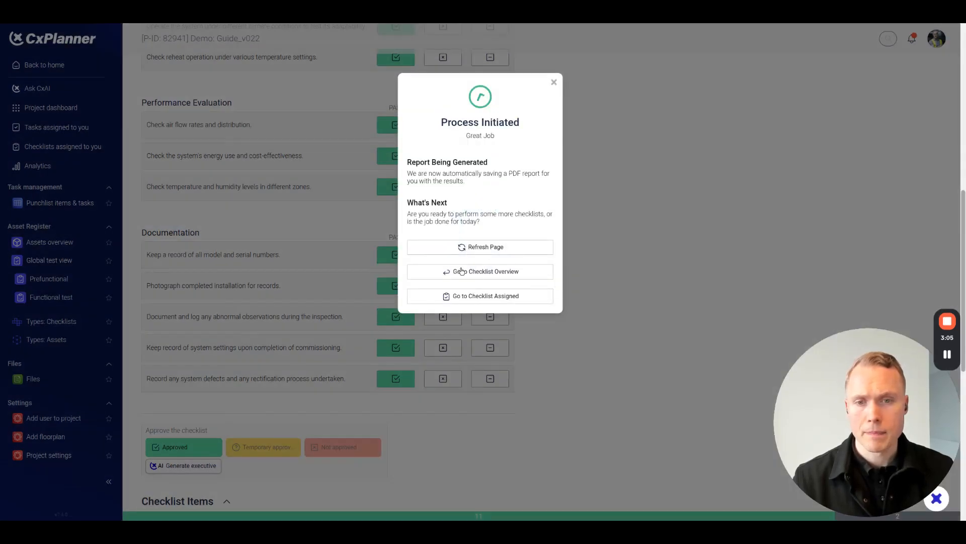
pyautogui.click(509, 272)
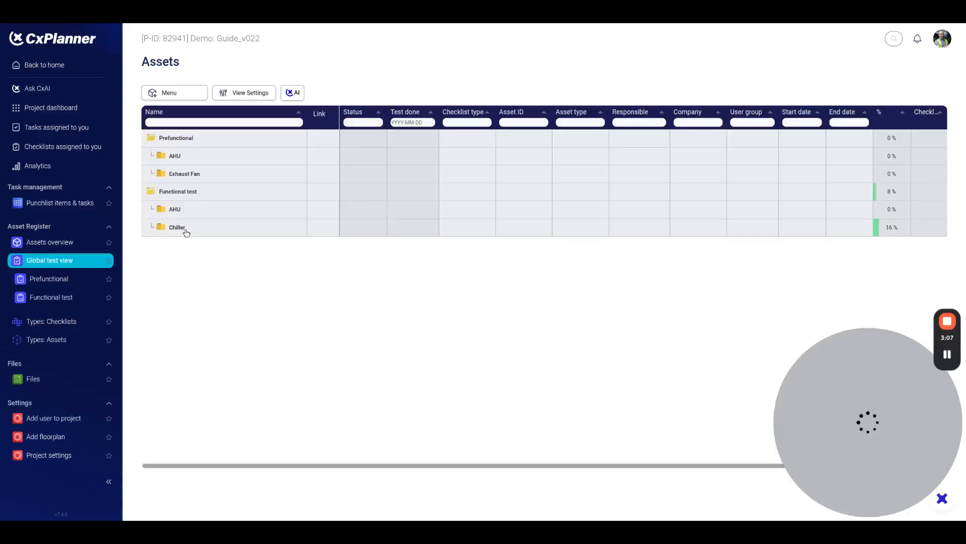
# - Review the Chiller functional test progress in the global test view and in the assets overview
pyautogui.click(182, 229)
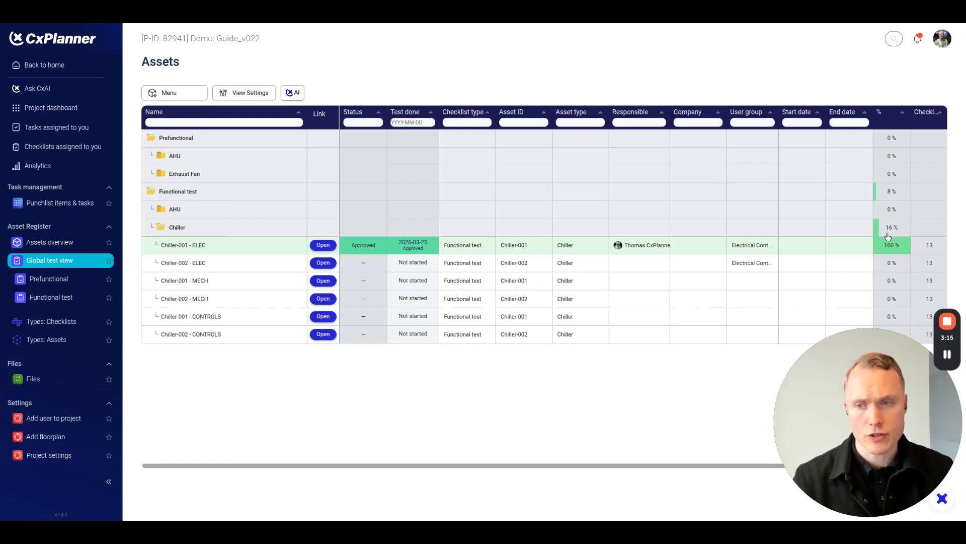
pyautogui.click(31, 245)
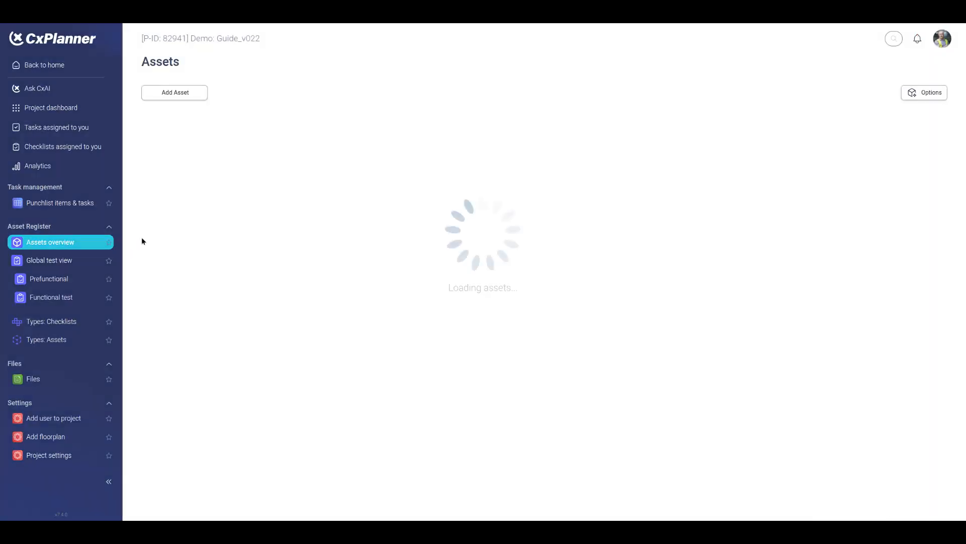
pyautogui.click(210, 159)
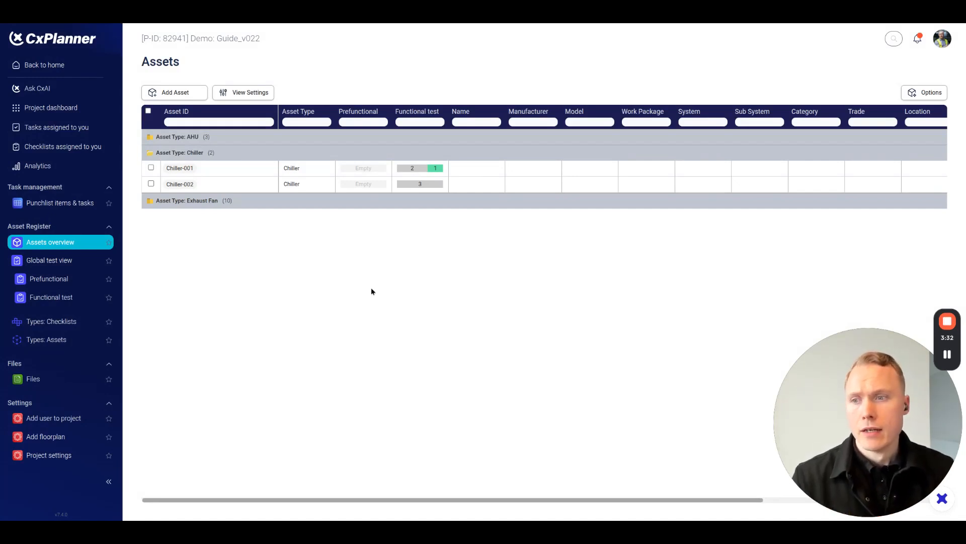
# - In the global test view, assign both Chiller MECH functional test checklists to the Mechanical Contractor user group
pyautogui.click(50, 260)
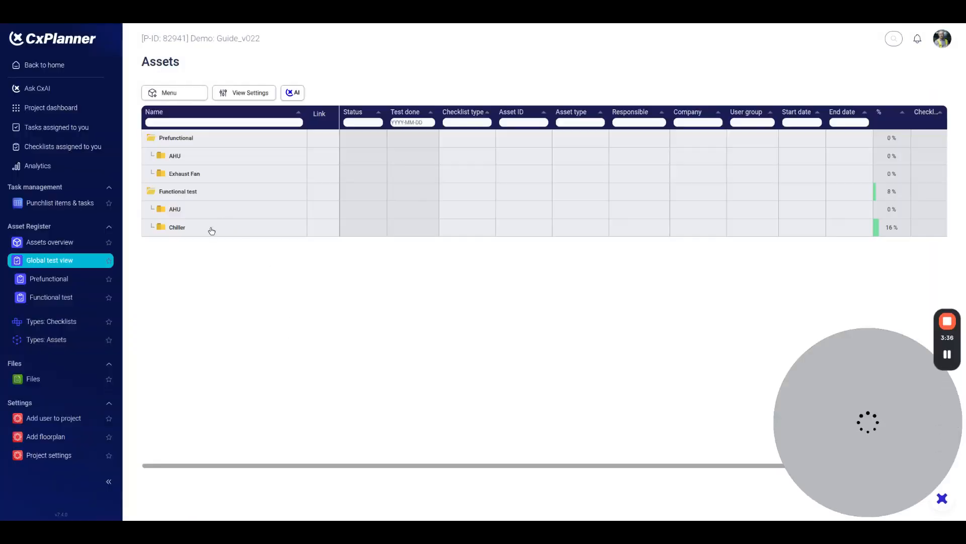
pyautogui.click(211, 230)
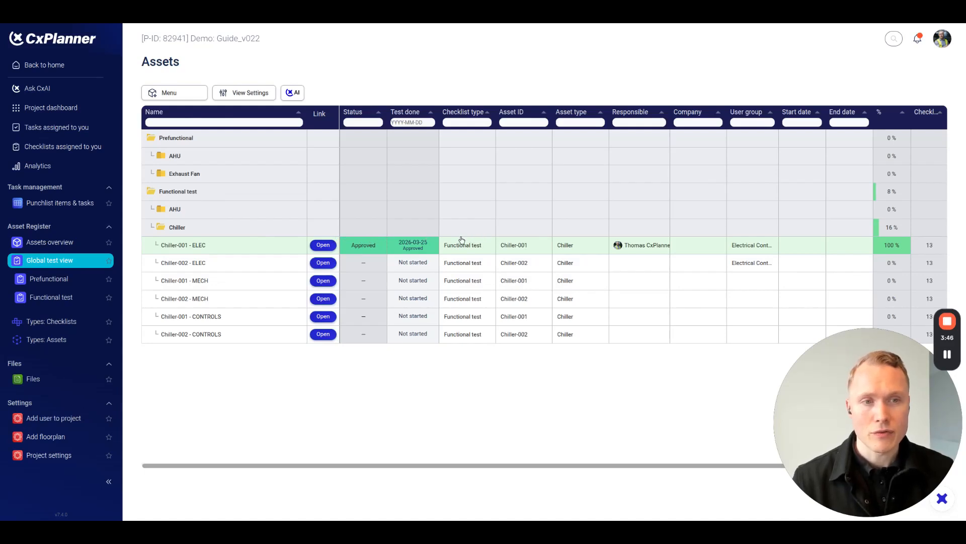
pyautogui.click(744, 285)
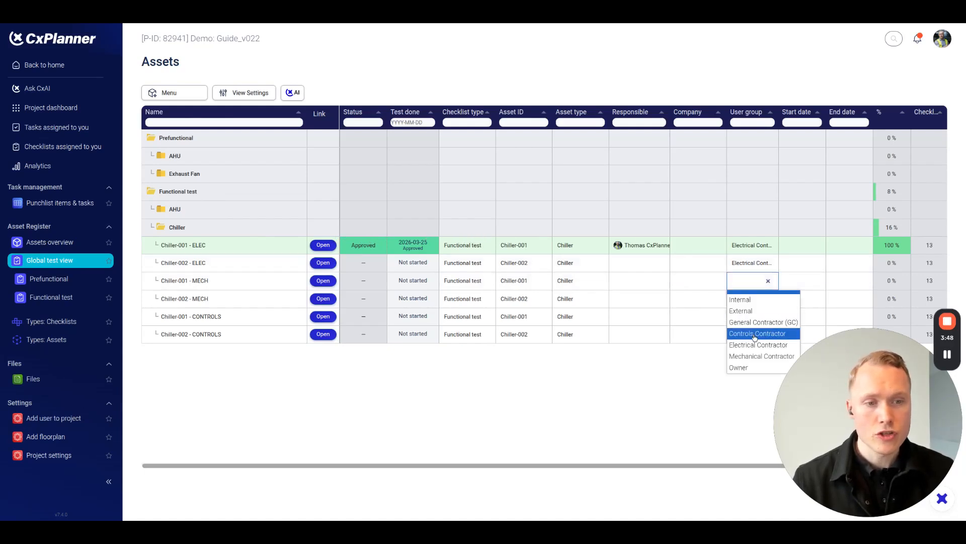
pyautogui.click(755, 355)
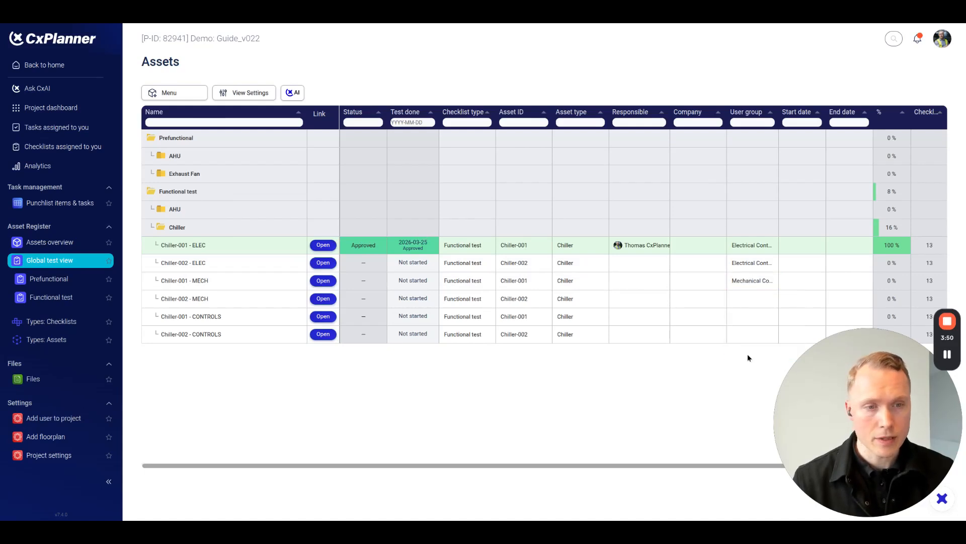
pyautogui.click(749, 299)
pyautogui.click(745, 374)
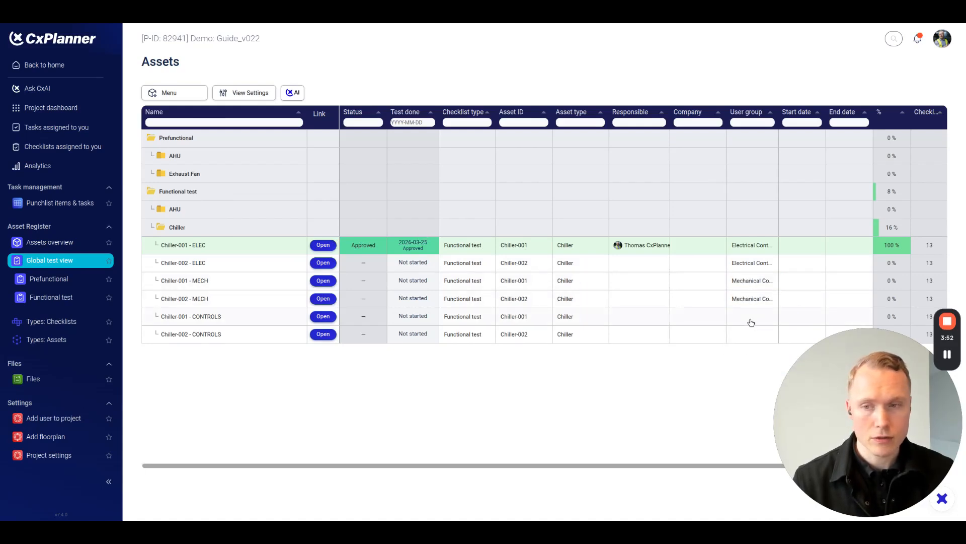
# - Assign the Chiller-001 and Chiller-002 CONTROLS checklists to the Controls Contractor user group
pyautogui.click(750, 317)
pyautogui.click(753, 369)
pyautogui.click(750, 334)
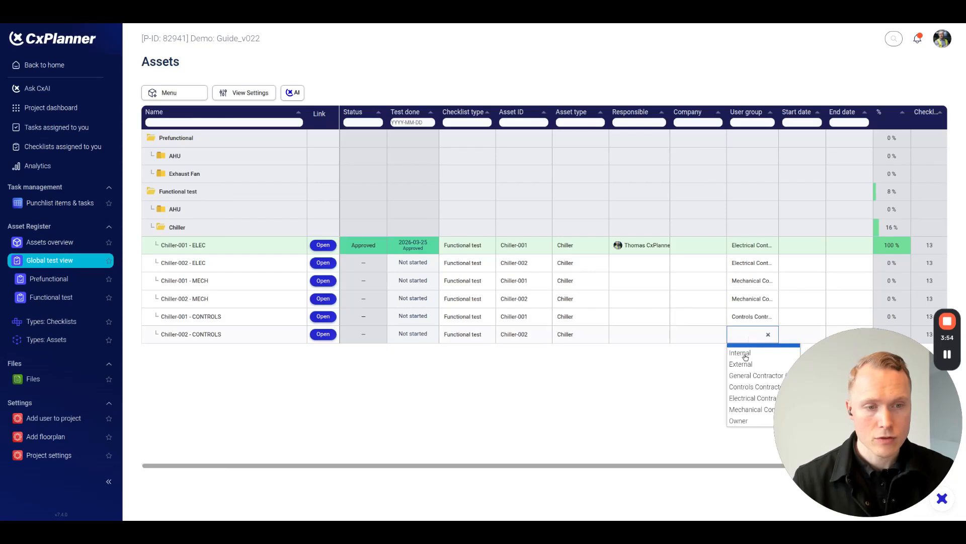
pyautogui.click(745, 387)
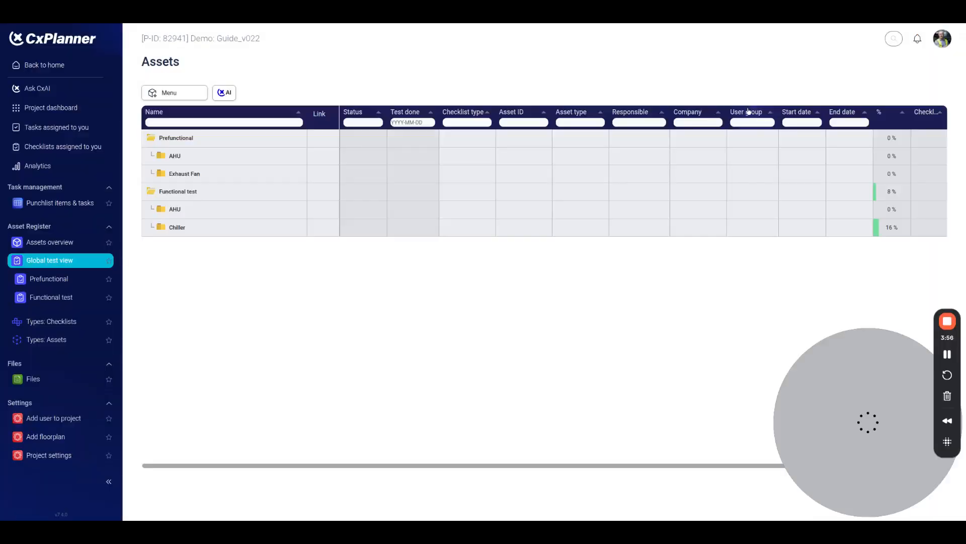
# - Group the checklists by user group and expand the Controls, Electrical and Mechanical Contractor groups under Chiller
pyautogui.rightClick(747, 113)
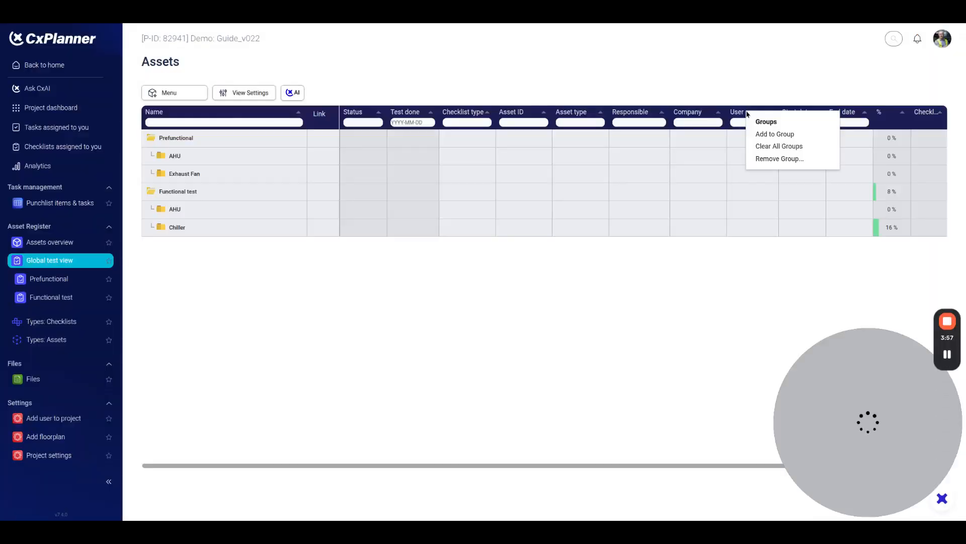
pyautogui.click(782, 136)
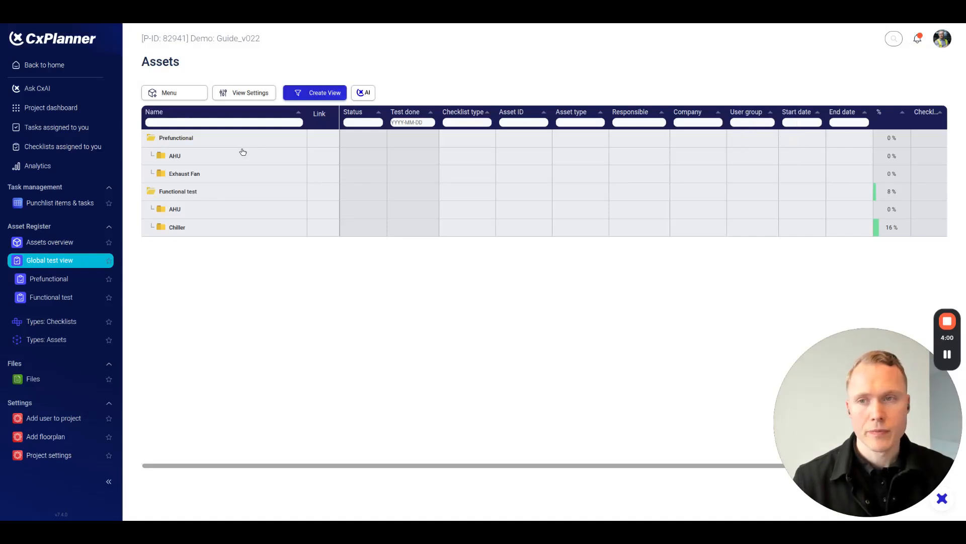
pyautogui.click(205, 232)
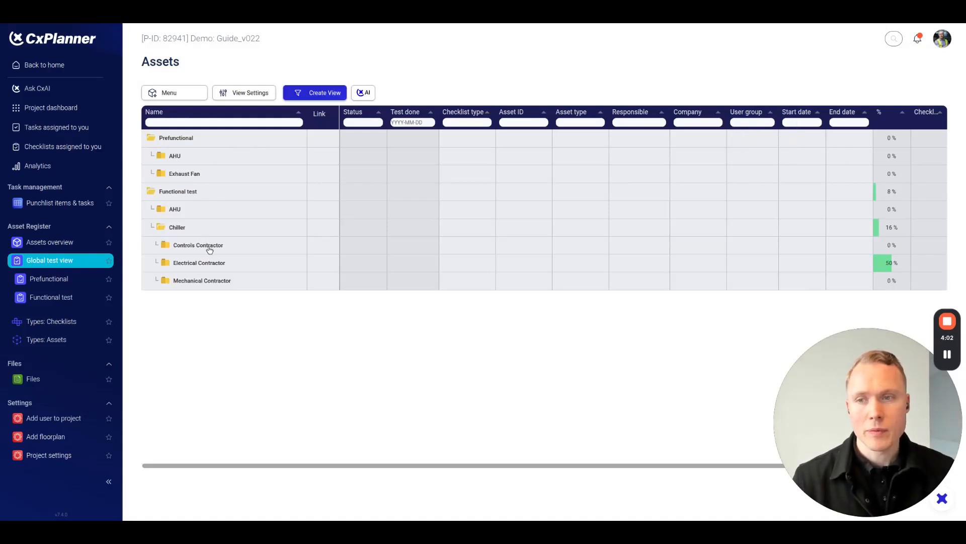
pyautogui.click(223, 283)
pyautogui.click(229, 263)
pyautogui.click(233, 245)
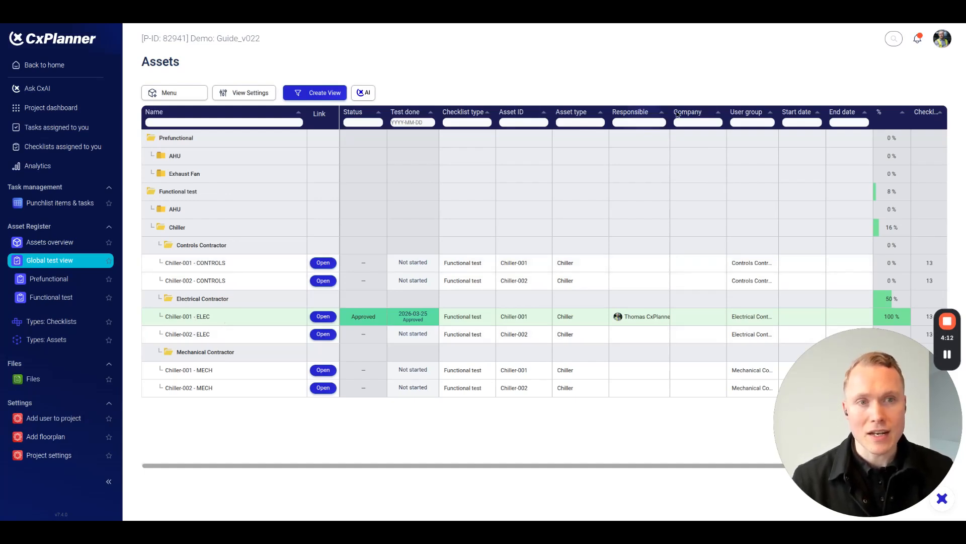
# - Remove the user group grouping and expand the Chiller functional test folder again
pyautogui.rightClick(755, 117)
pyautogui.moveTo(756, 121)
pyautogui.click(891, 152)
pyautogui.click(269, 236)
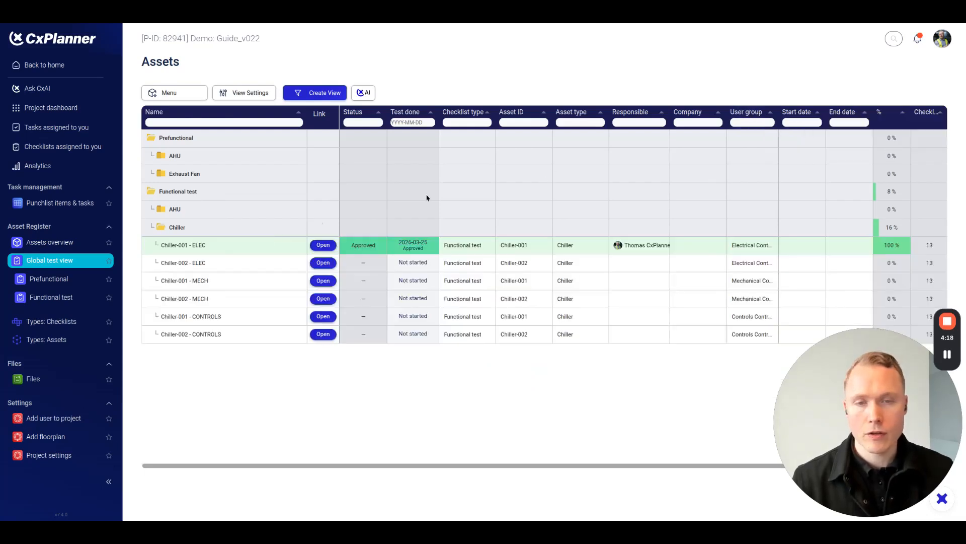
# - Group the checklists by Asset ID and expand the Chiller-001 and Chiller-002 groups under Chiller
pyautogui.rightClick(515, 116)
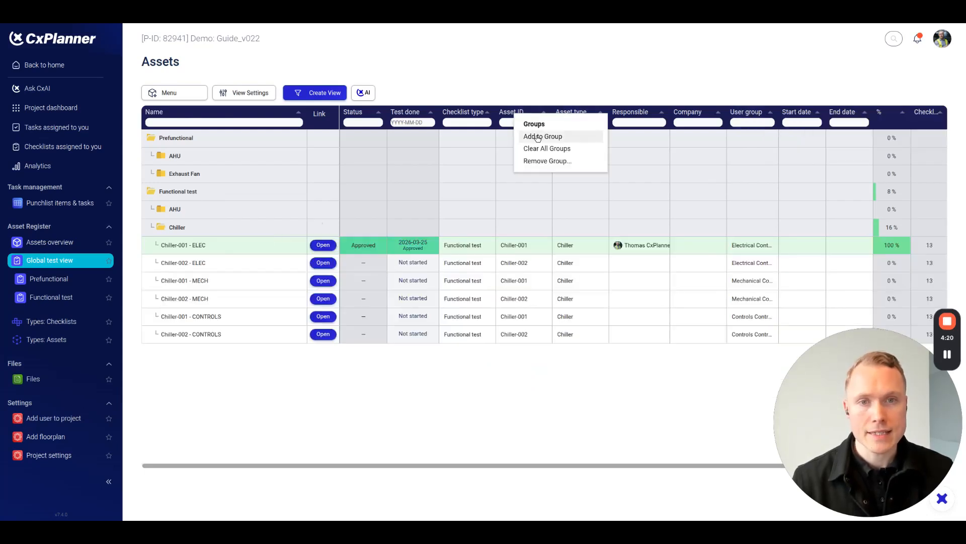
pyautogui.click(538, 136)
pyautogui.click(187, 233)
pyautogui.click(186, 263)
pyautogui.click(187, 245)
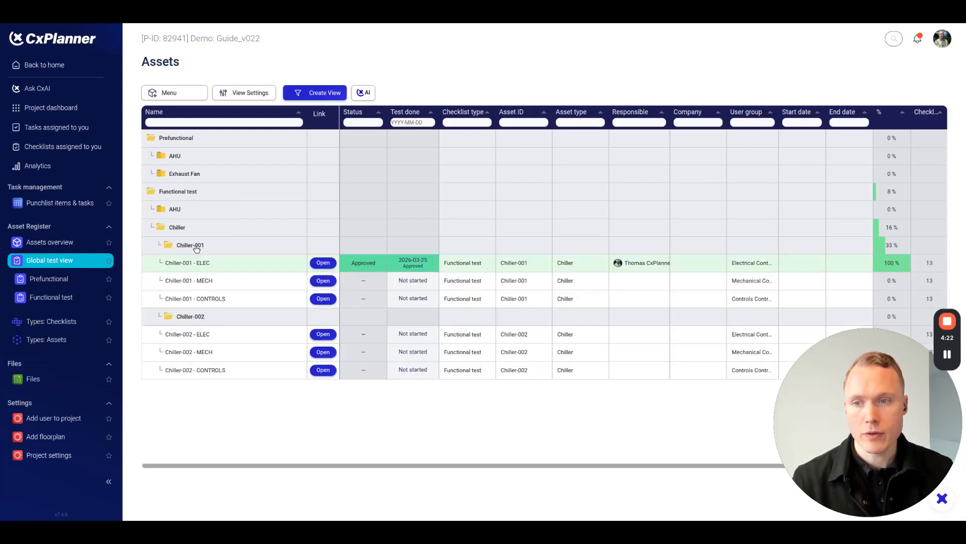